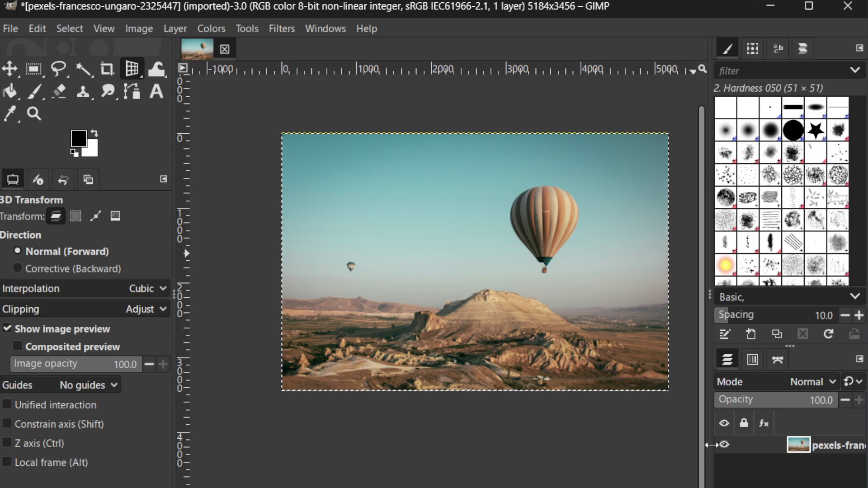
Drag the canvas separator left to widen the right dock of brush and layer panels.
{"action": "left_click_drag", "start_coordinate": [708, 451], "coordinate": [606, 443]}
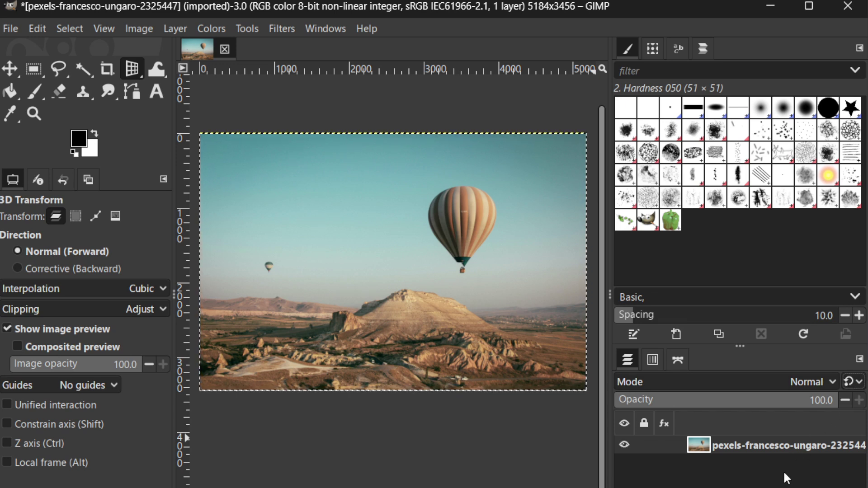
Cycle through the Paths and Channels lists back to Layers and select the 100.0 opacity value.
{"action": "key", "text": "ctrl+Page_Down"}
{"action": "key", "text": "ctrl+Page_Down"}
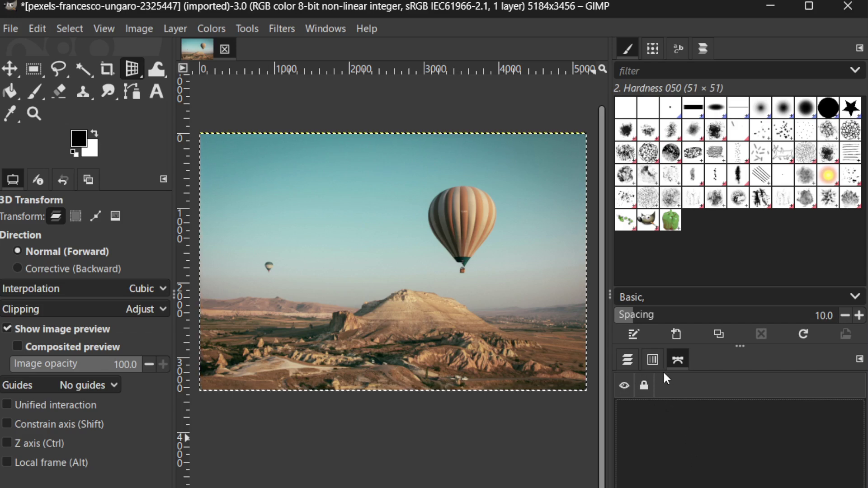
{"action": "left_click", "coordinate": [655, 362]}
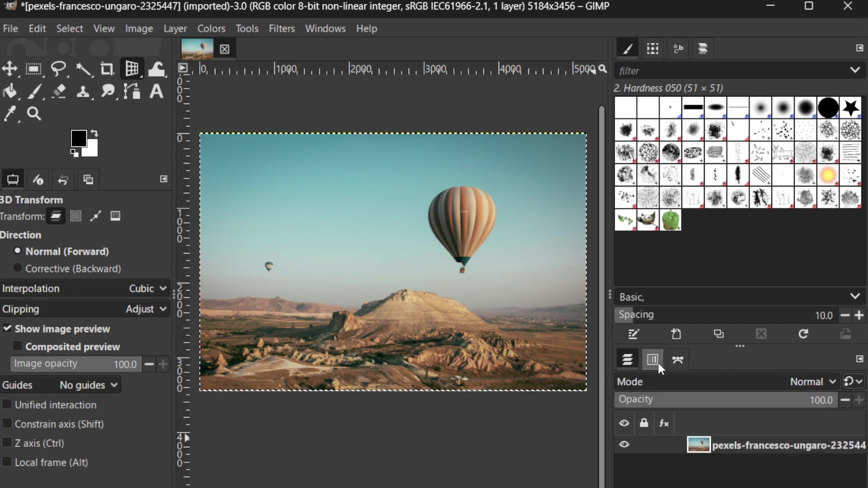
{"action": "left_click", "coordinate": [628, 358]}
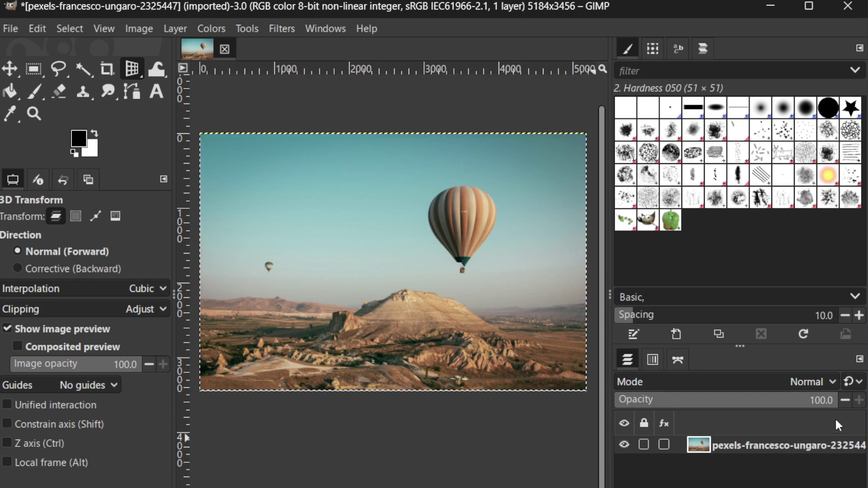
{"action": "left_click", "coordinate": [859, 400]}
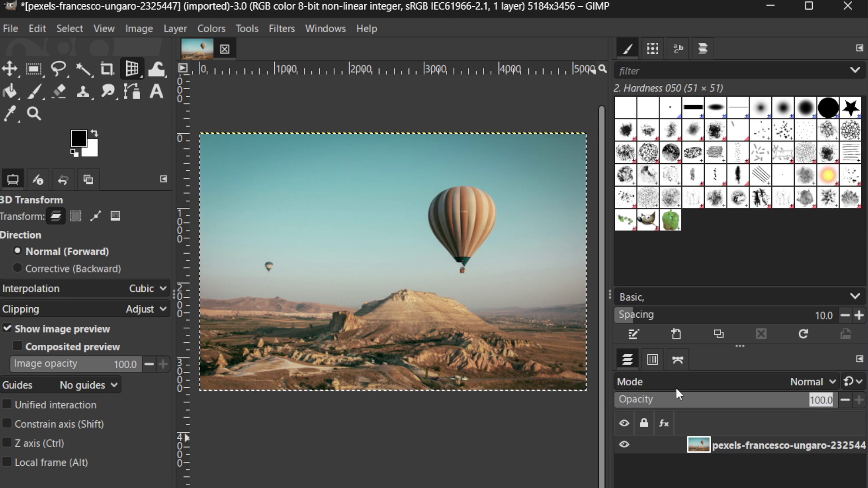
{"action": "left_click", "coordinate": [675, 384]}
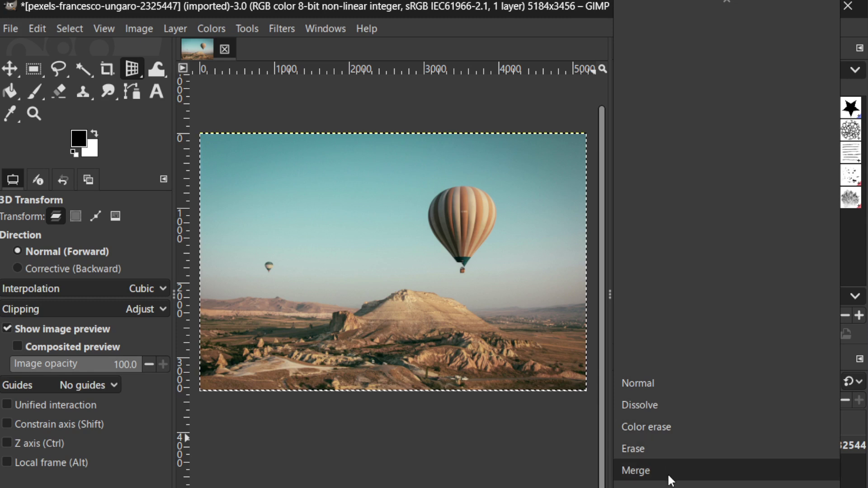
{"action": "scroll", "coordinate": [668, 475], "scroll_direction": "down", "scroll_amount": 1}
{"action": "scroll", "coordinate": [678, 429], "scroll_direction": "down", "scroll_amount": 5}
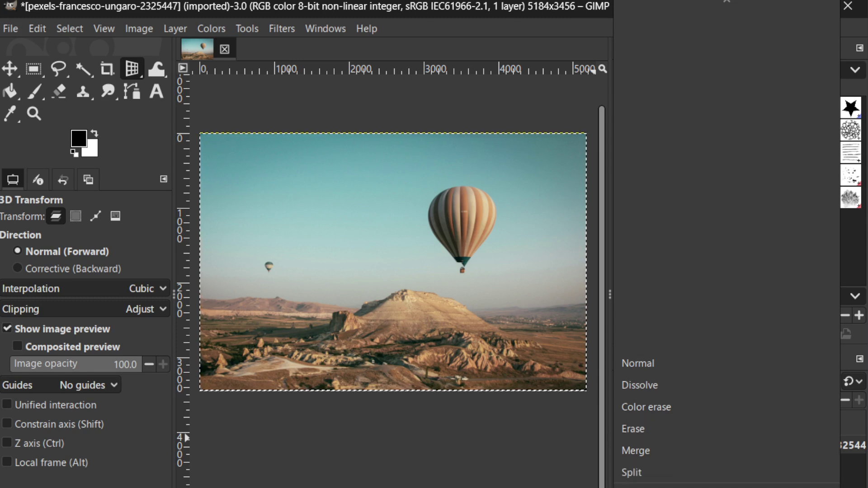
{"action": "scroll", "coordinate": [678, 407], "scroll_direction": "down", "scroll_amount": 6}
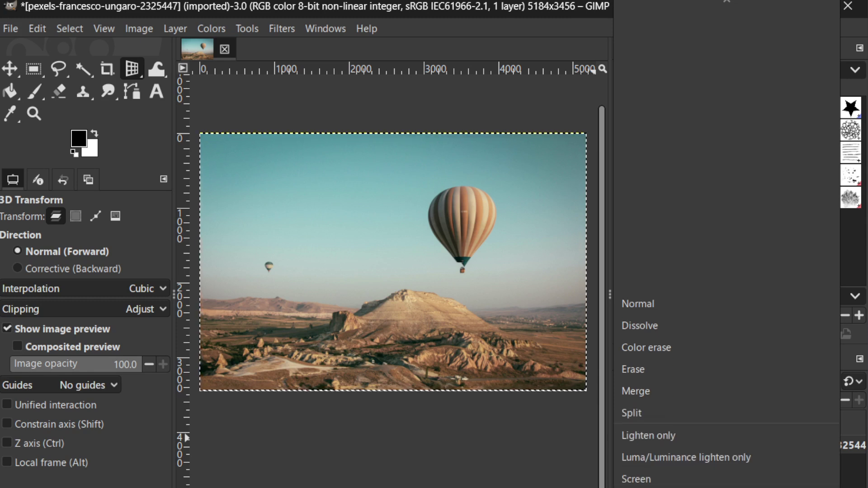
{"action": "scroll", "coordinate": [678, 407], "scroll_direction": "down", "scroll_amount": 3}
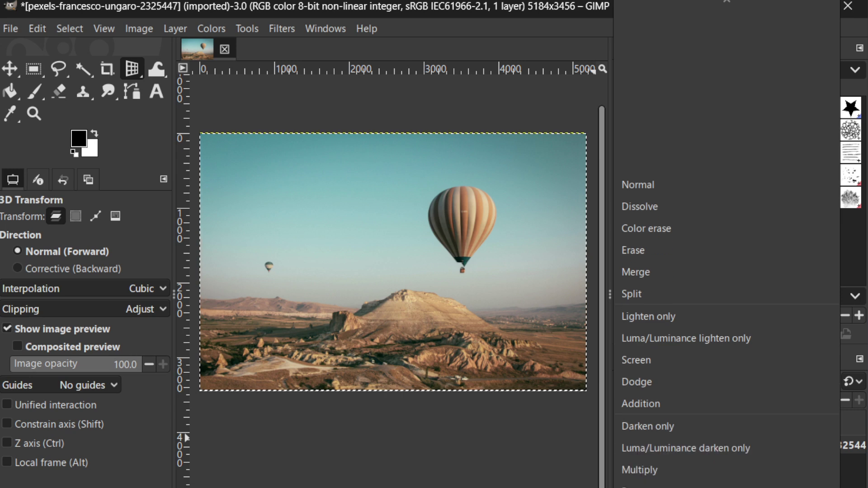
{"action": "scroll", "coordinate": [678, 407], "scroll_direction": "down", "scroll_amount": 20}
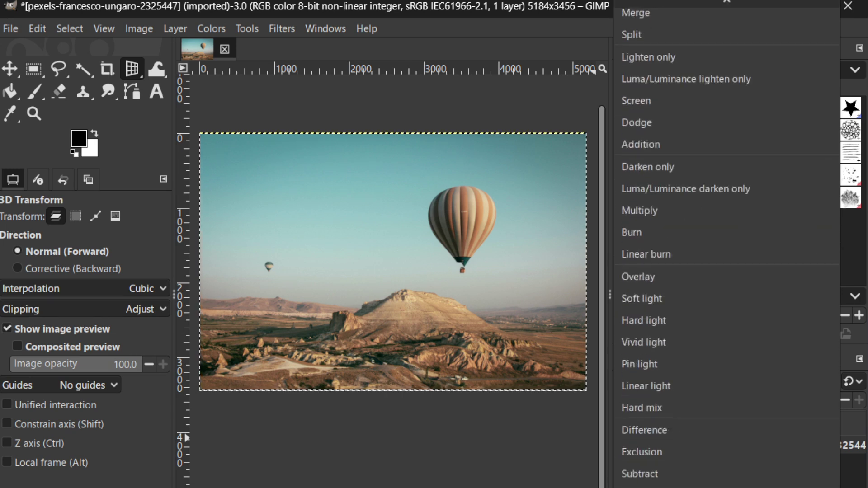
{"action": "left_click", "coordinate": [848, 486]}
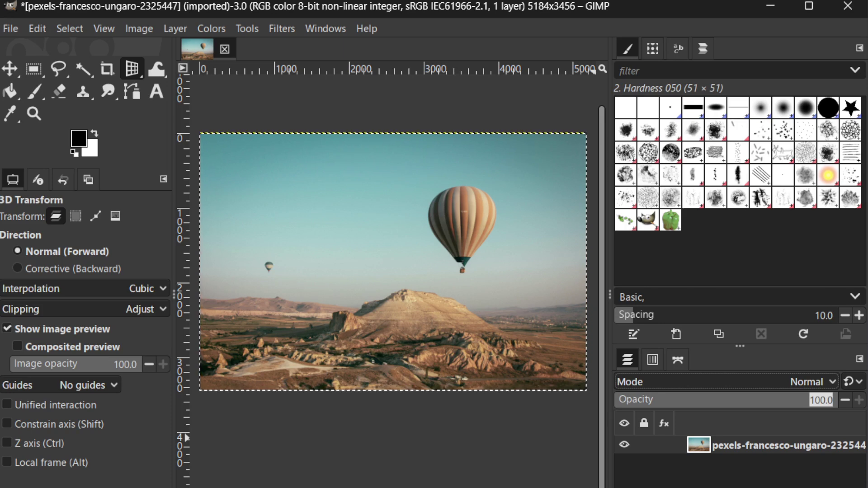
Cancel a first New Layer attempt, then add a 5184×3456 transparent layer named Layer.
{"action": "key", "text": "ctrl+shift+n"}
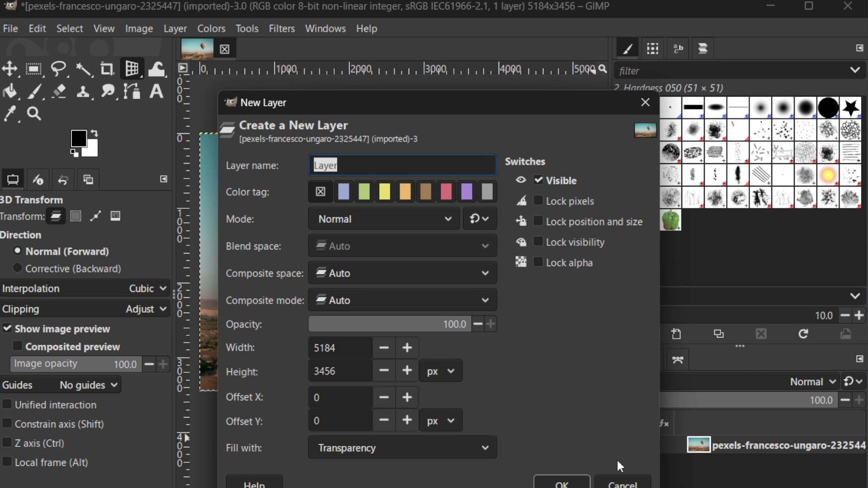
{"action": "left_click", "coordinate": [623, 483]}
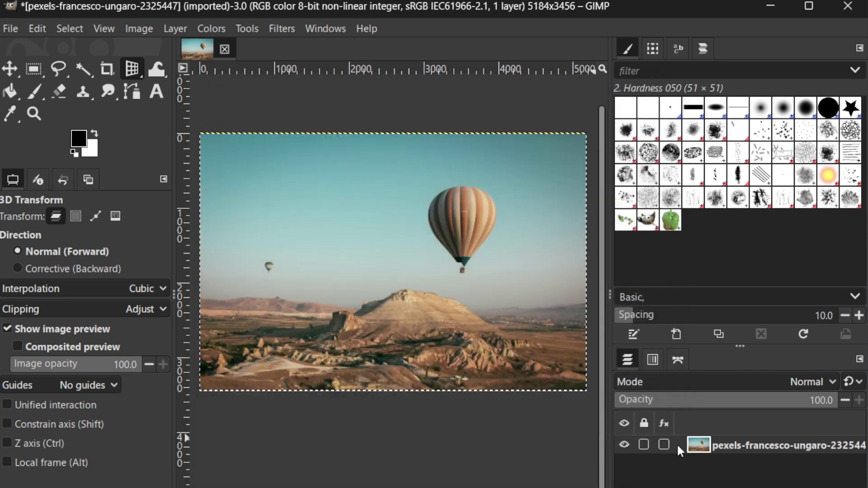
{"action": "left_click_drag", "start_coordinate": [725, 442], "coordinate": [725, 408]}
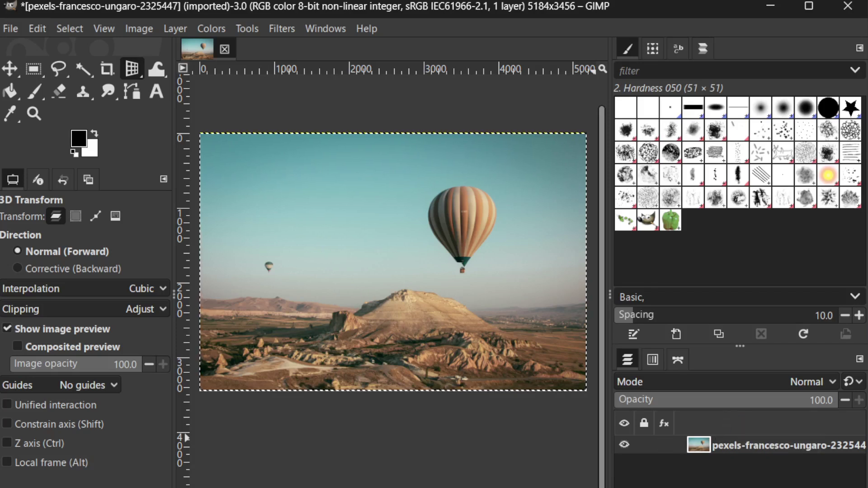
{"action": "key", "text": "shift+ctrl+n"}
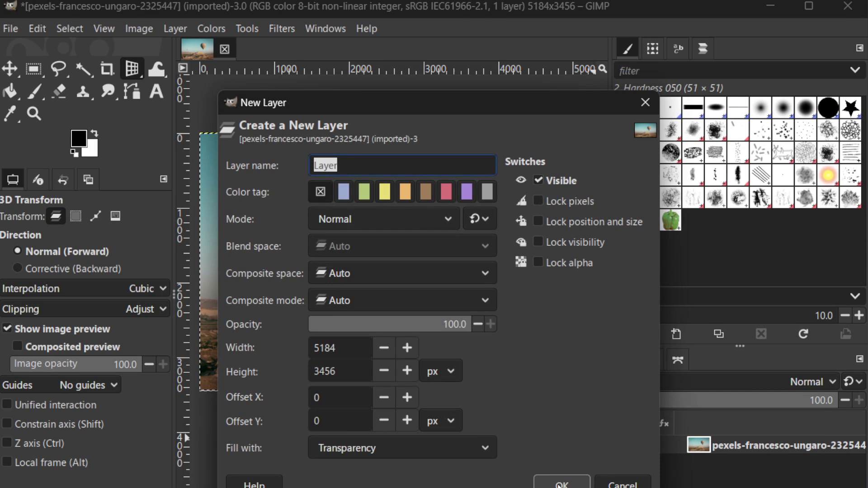
{"action": "left_click", "coordinate": [560, 483]}
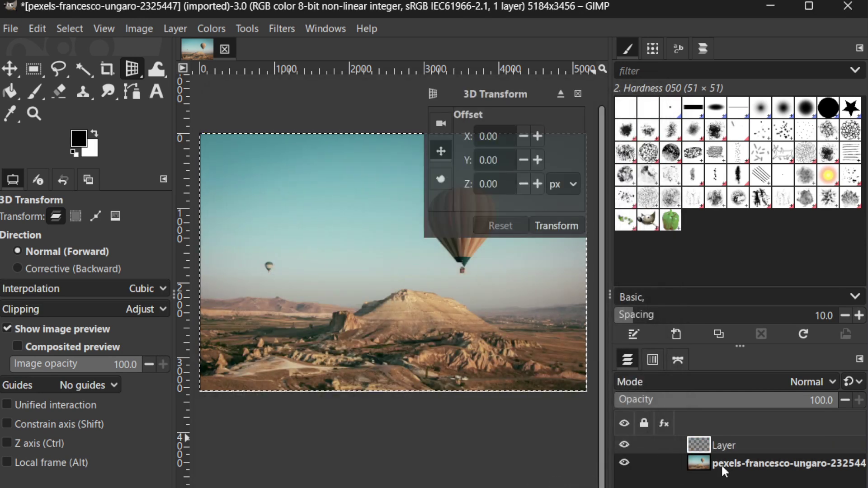
Move the photo layer above Layer, then put the empty Layer back on top.
{"action": "left_click_drag", "start_coordinate": [734, 460], "coordinate": [730, 428]}
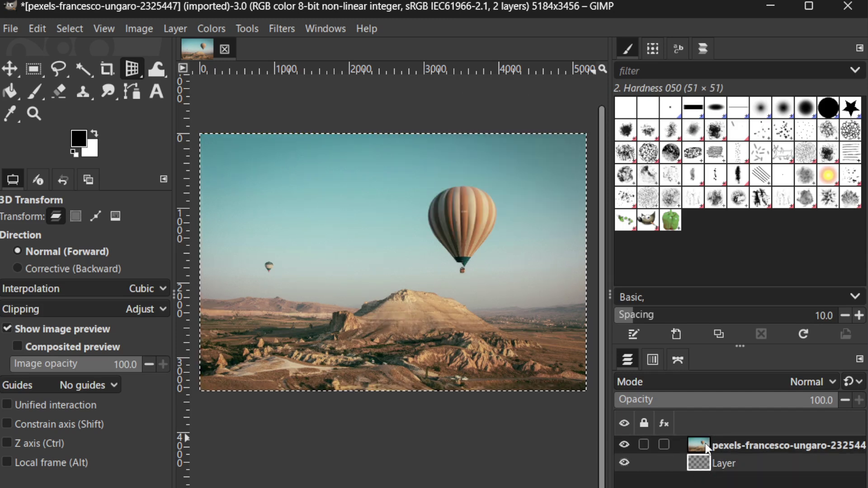
{"action": "left_click_drag", "start_coordinate": [704, 468], "coordinate": [704, 482]}
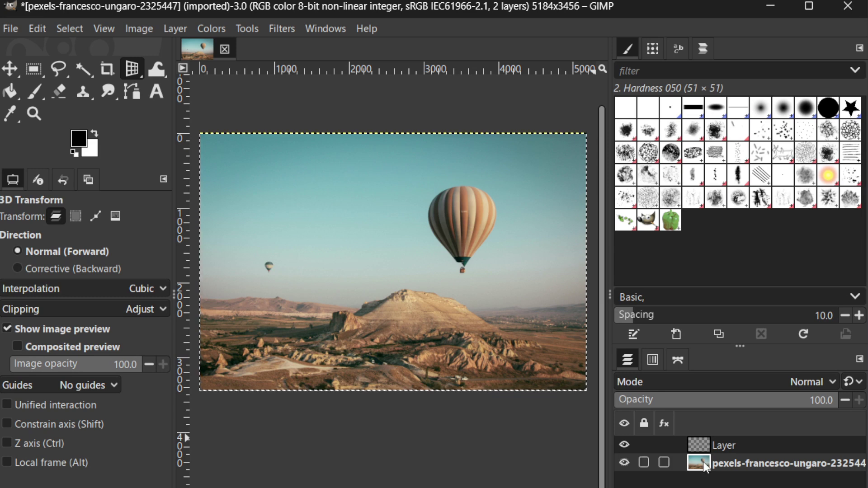
Set the photo layer's opacity to 50.0, then fade it to 8.0 and back to 100.0.
{"action": "left_click", "coordinate": [727, 405]}
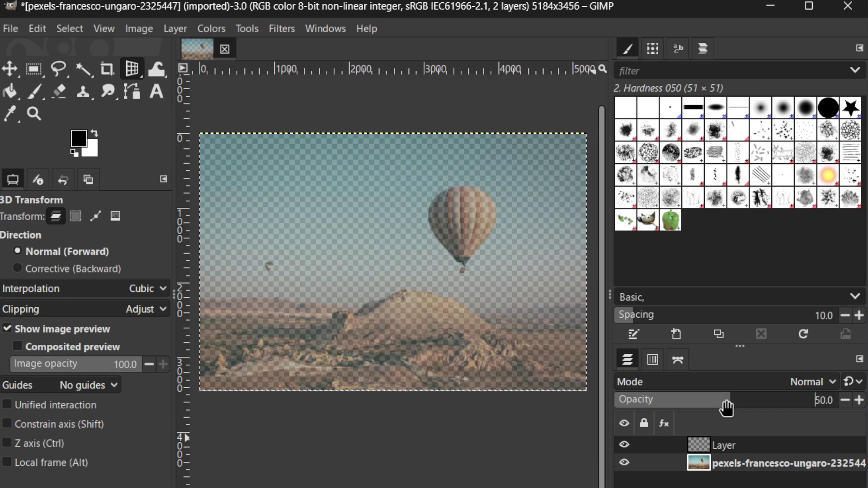
{"action": "left_click_drag", "start_coordinate": [725, 405], "coordinate": [848, 404]}
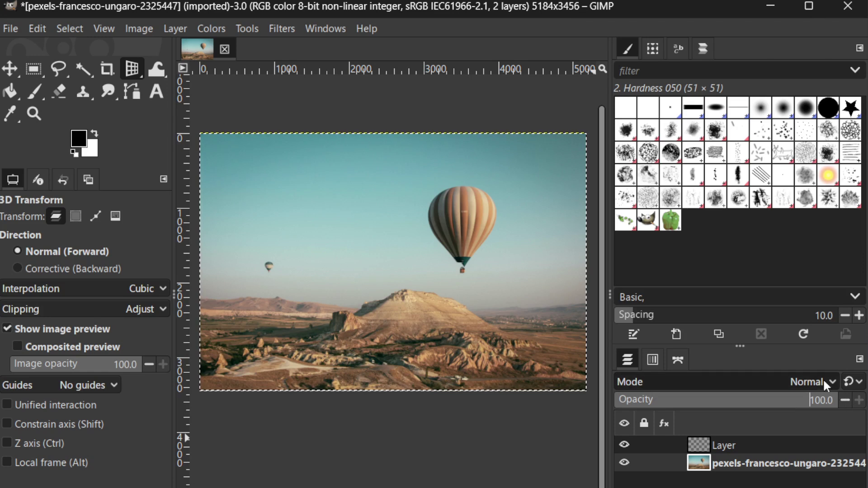
{"action": "left_click", "coordinate": [822, 384]}
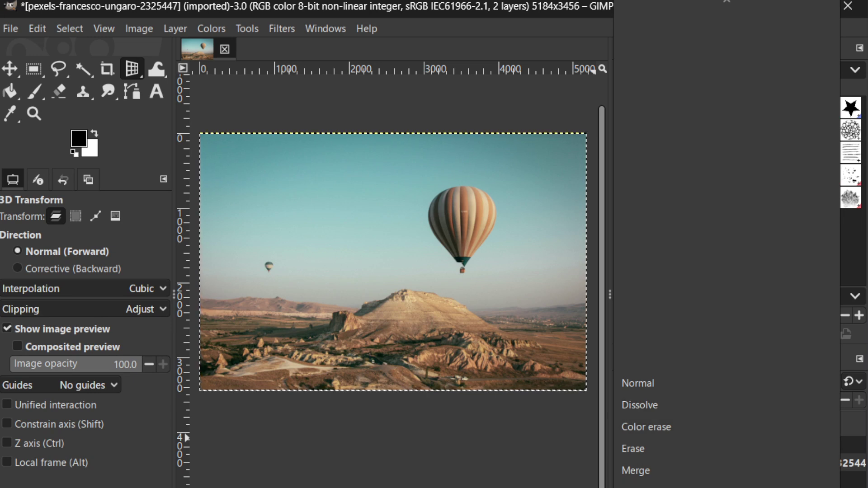
{"action": "scroll", "coordinate": [647, 429], "scroll_direction": "down", "scroll_amount": 1}
{"action": "scroll", "coordinate": [647, 430], "scroll_direction": "down", "scroll_amount": 2}
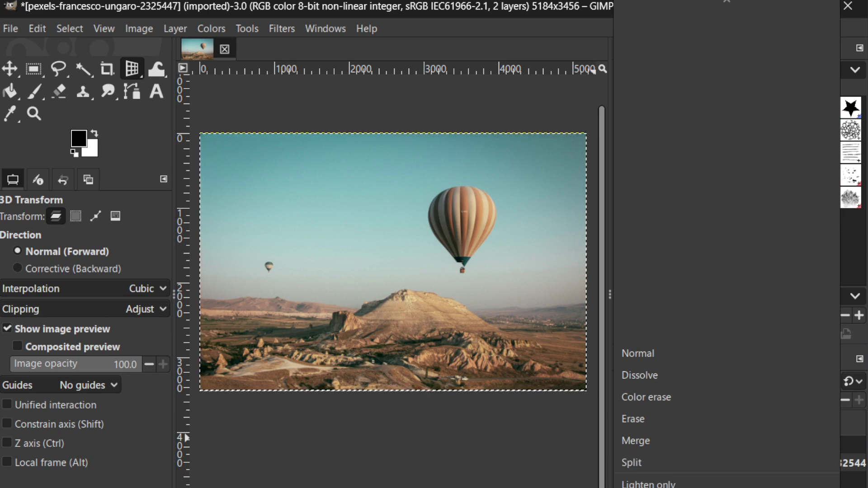
{"action": "scroll", "coordinate": [646, 430], "scroll_direction": "down", "scroll_amount": 4}
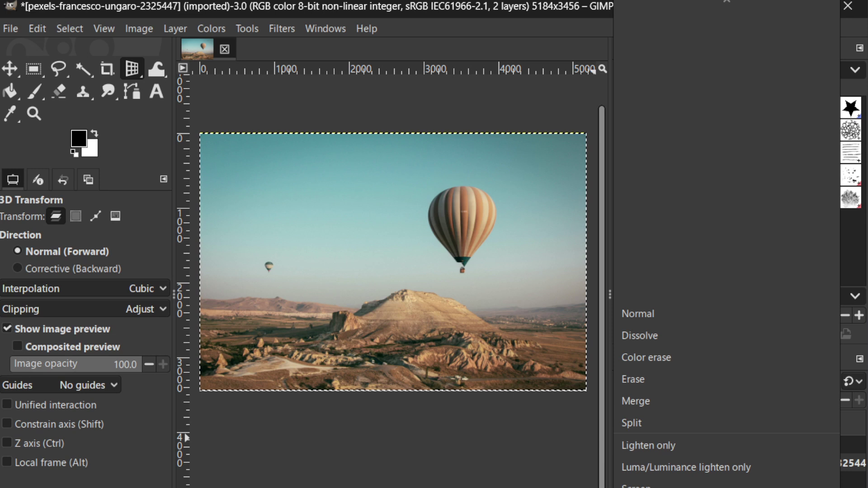
{"action": "scroll", "coordinate": [646, 430], "scroll_direction": "down", "scroll_amount": 6}
{"action": "left_click", "coordinate": [646, 429]}
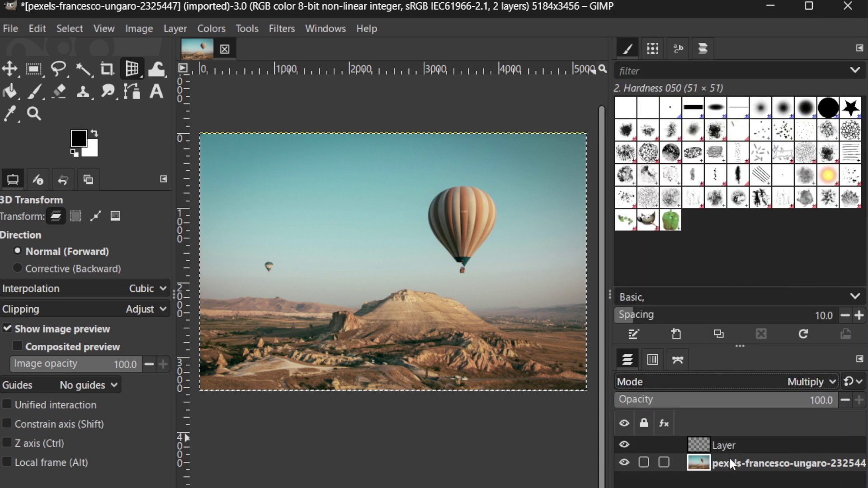
{"action": "left_click", "coordinate": [752, 382]}
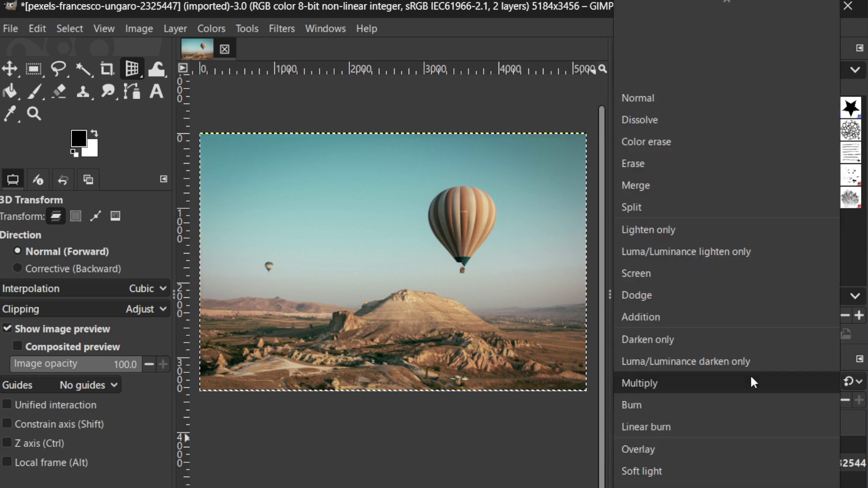
{"action": "left_click", "coordinate": [695, 103]}
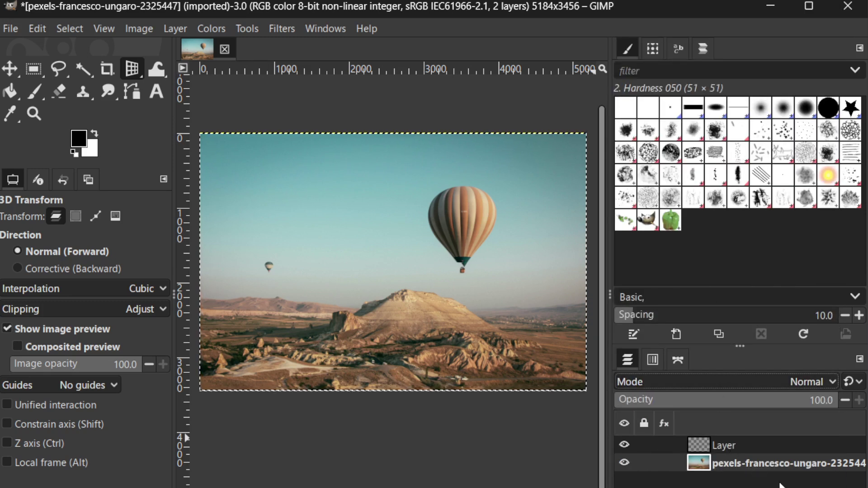